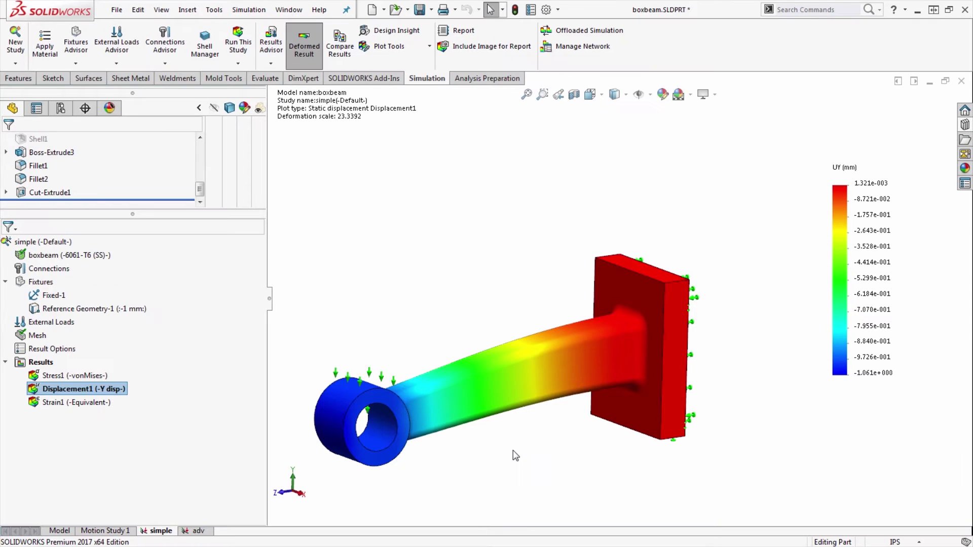
# Switch to the adv study and review the load types available for its external loads
pyautogui.click(70, 255)
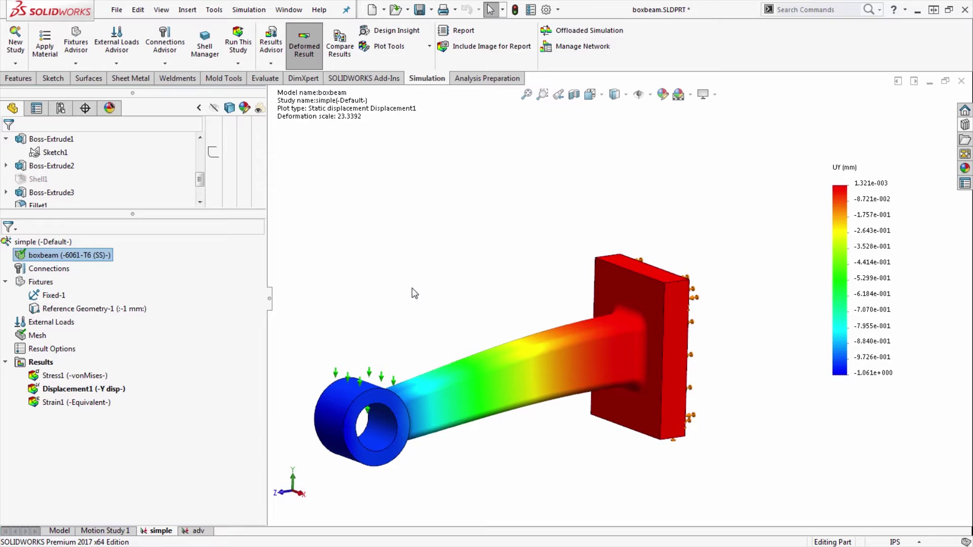
pyautogui.click(195, 530)
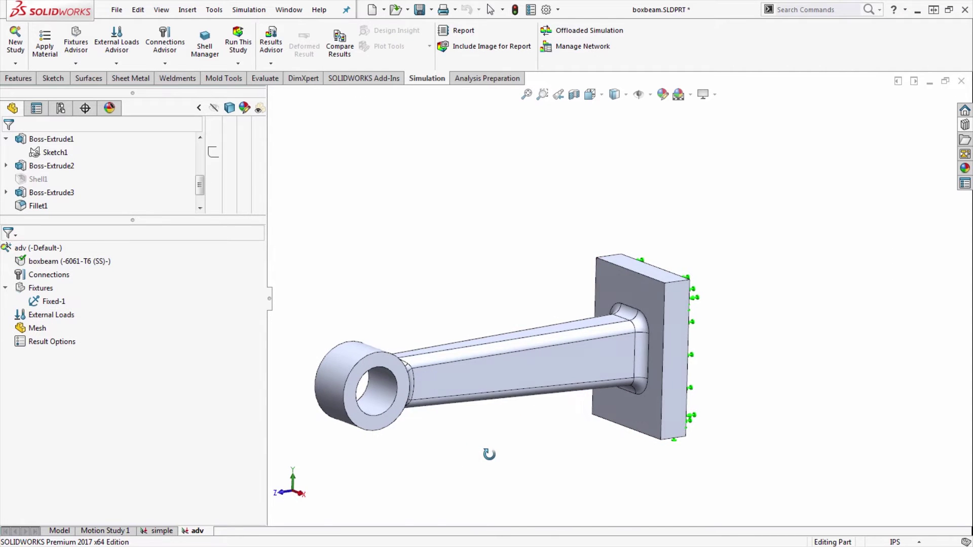
pyautogui.moveTo(491, 438); pyautogui.dragTo(487, 454, button='middle')
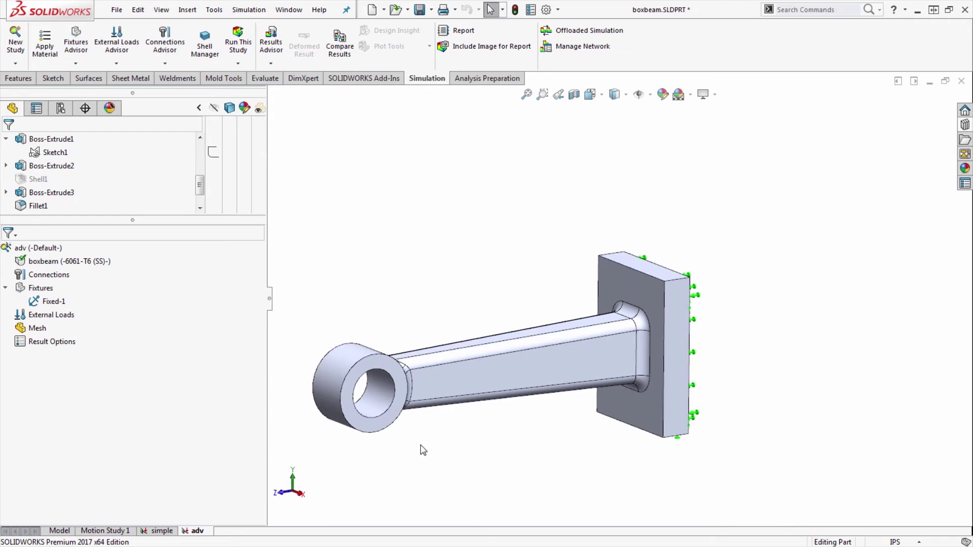
pyautogui.rightClick(64, 316)
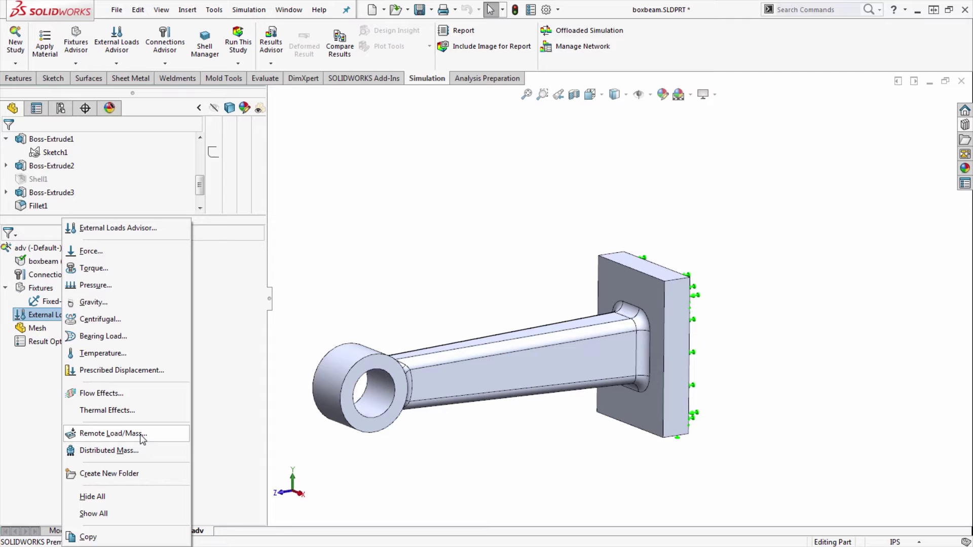
pyautogui.click(384, 288)
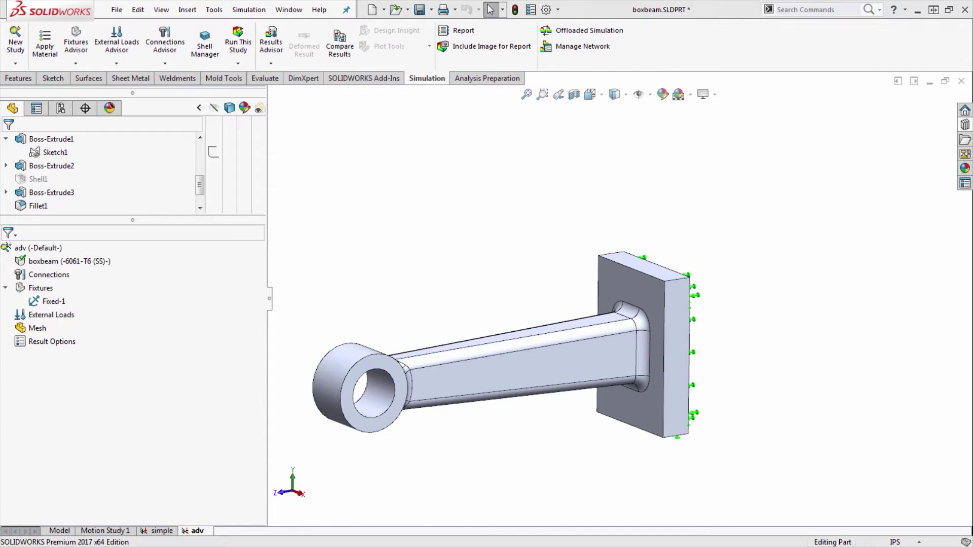
# Create a reference point at the centre of the cylindrical bore face in the beam's round end
pyautogui.click(67, 531)
pyautogui.click(25, 79)
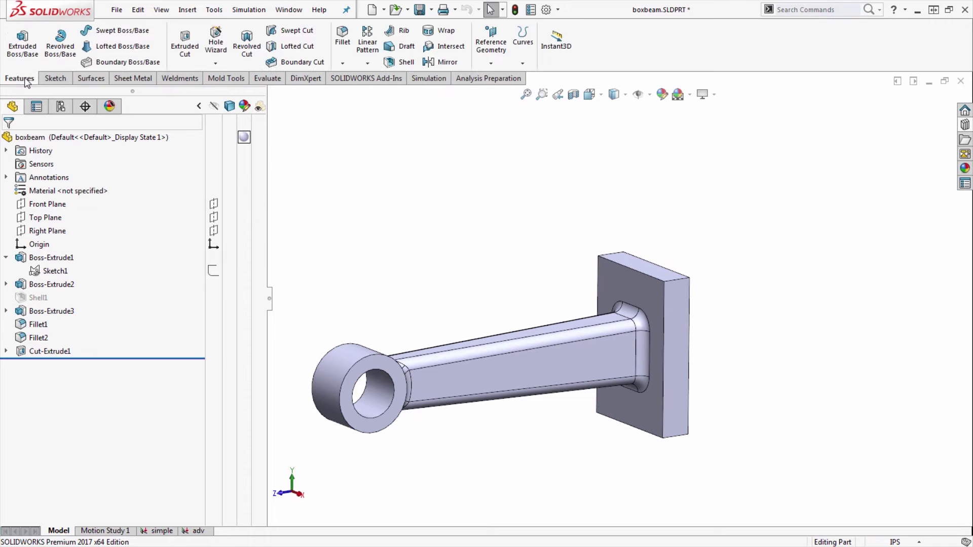
pyautogui.click(491, 63)
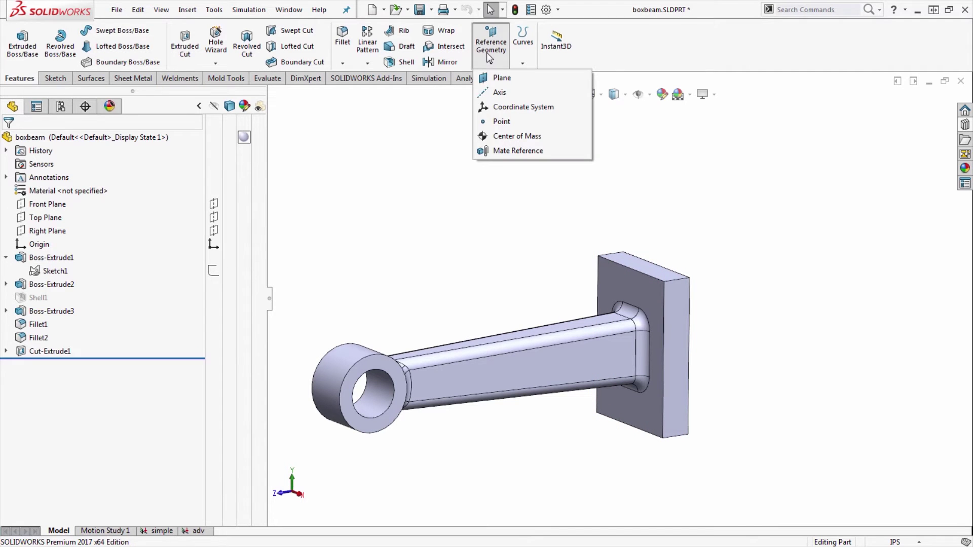
pyautogui.click(499, 122)
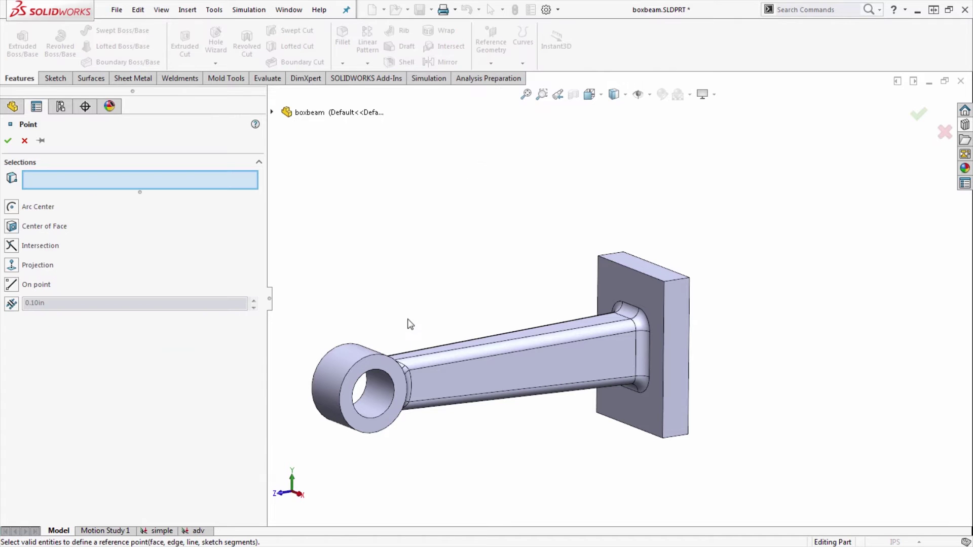
pyautogui.click(383, 401)
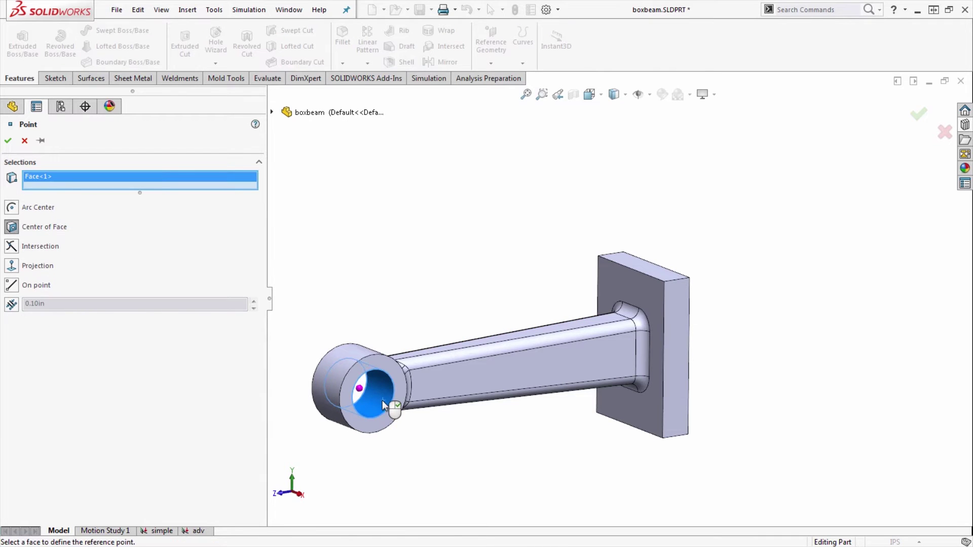
pyautogui.click(8, 141)
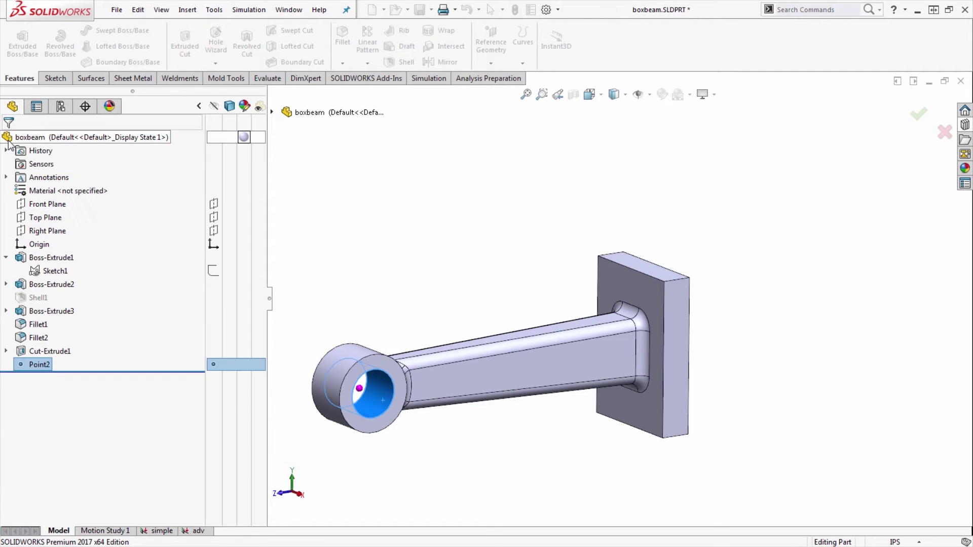
# Create a coordinate system with its origin at the new bore centre point, keeping the default axis directions
pyautogui.click(492, 62)
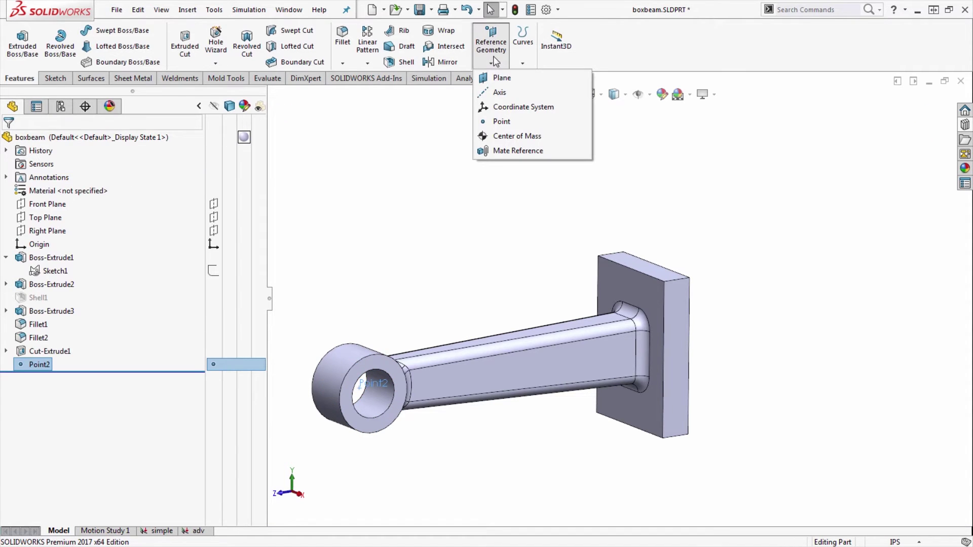
pyautogui.click(501, 107)
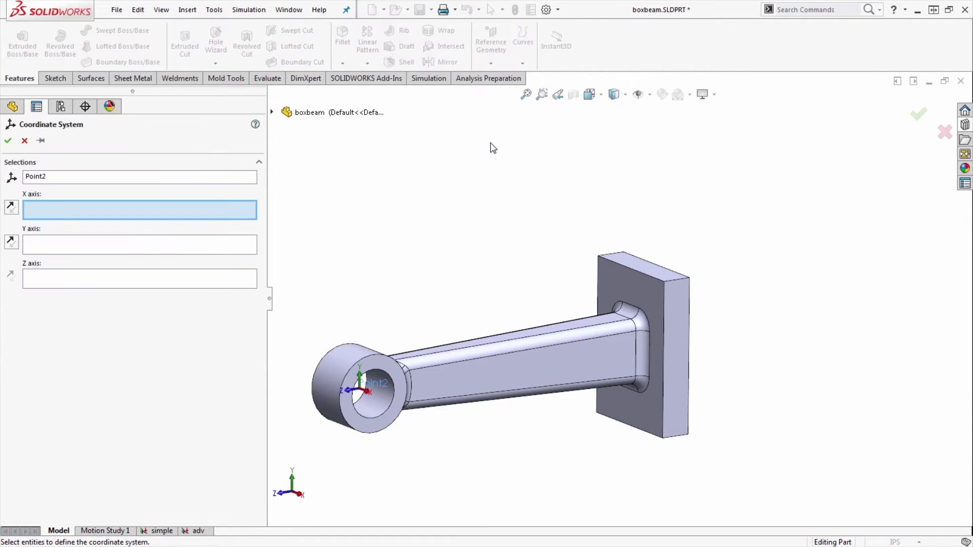
pyautogui.click(8, 142)
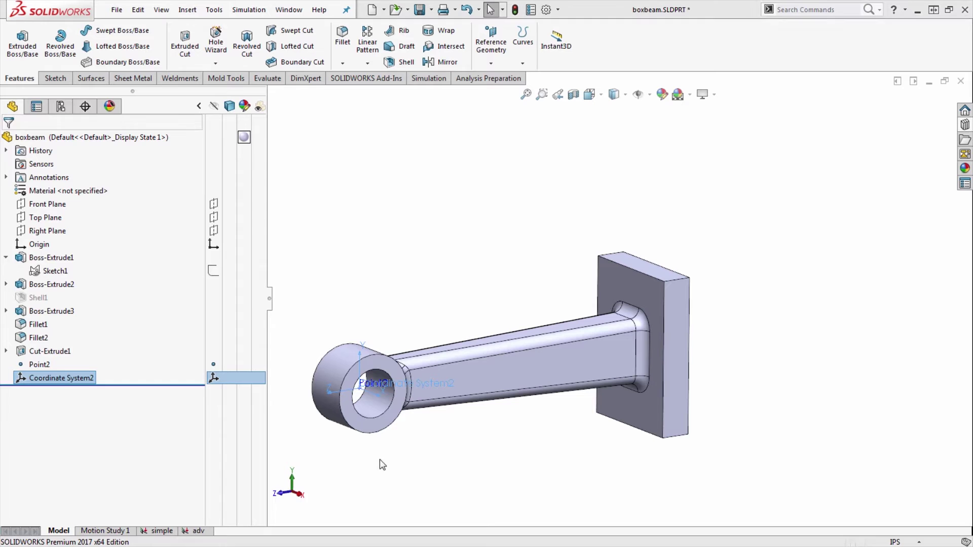
# Start a remote displacement with rigid connection on the bore face in the adv study, referenced to the user-defined coordinate system at the bore centre
pyautogui.click(205, 532)
pyautogui.rightClick(70, 315)
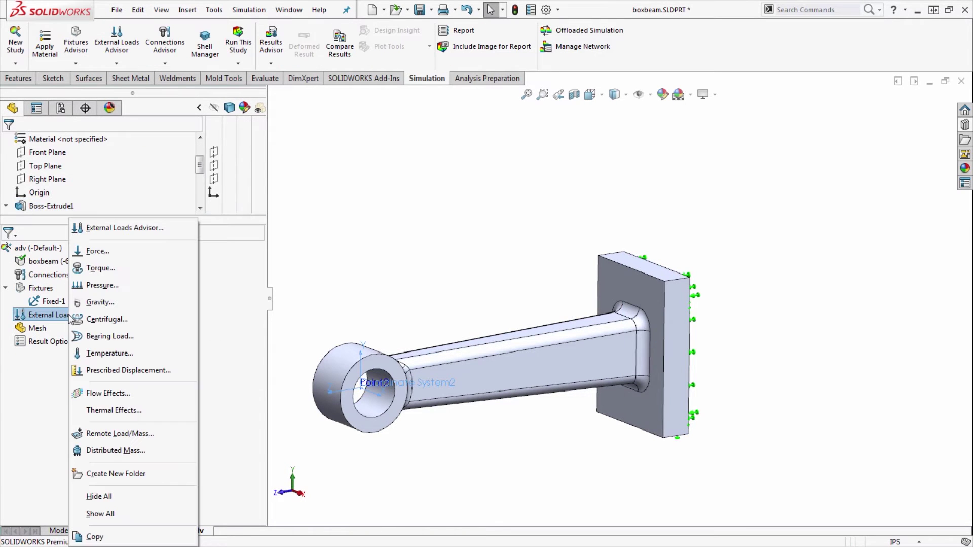
pyautogui.click(136, 435)
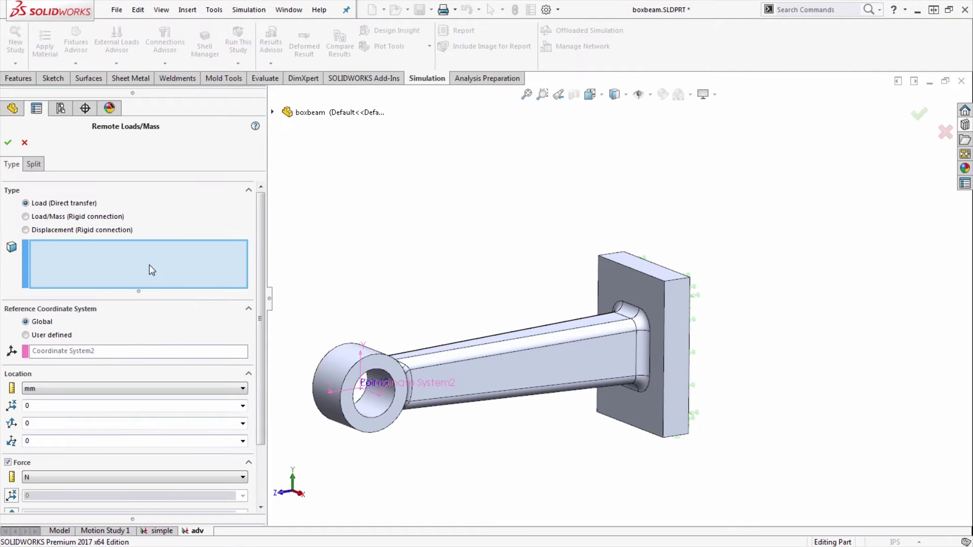
pyautogui.click(74, 231)
pyautogui.click(373, 411)
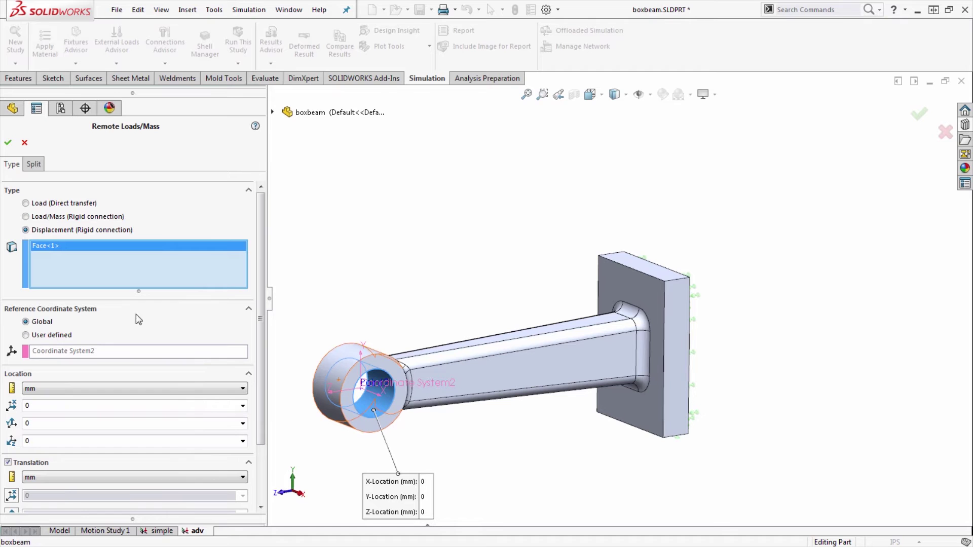
pyautogui.click(59, 336)
pyautogui.click(63, 351)
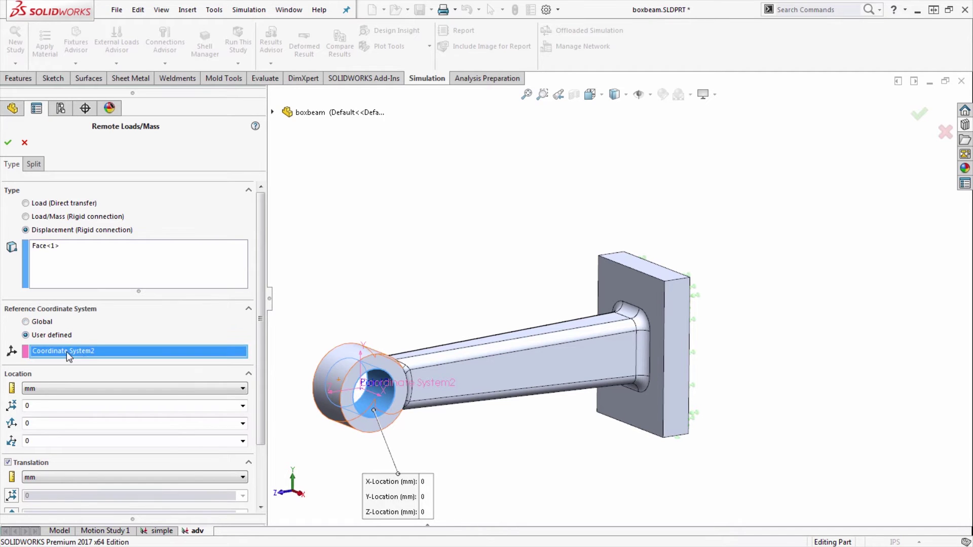
# Set the remote displacement's Y translation to -1 mm
pyautogui.moveTo(353, 385)
pyautogui.mouseDown(button='middle')
pyautogui.moveTo(359, 402)
pyautogui.moveTo(370, 389)
pyautogui.mouseUp(button='middle')
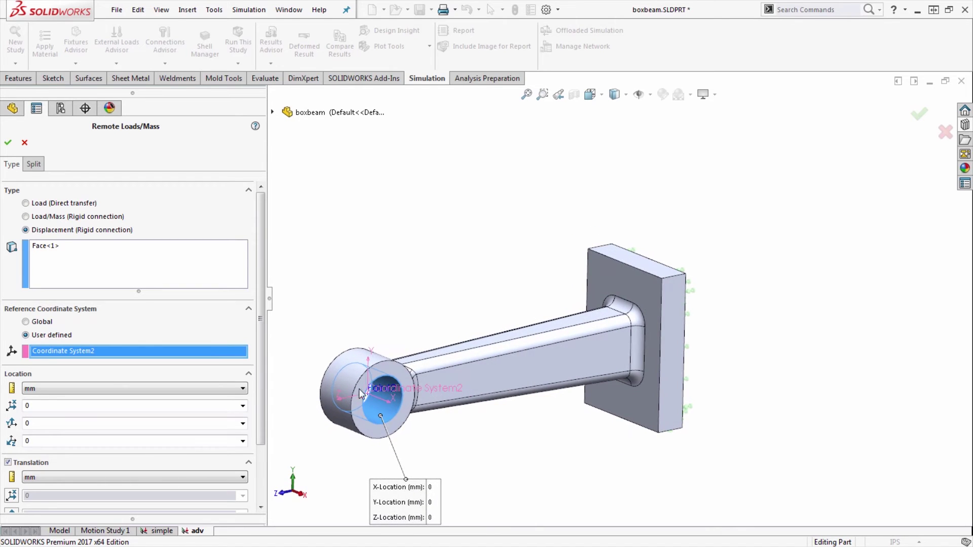
pyautogui.moveTo(607, 463); pyautogui.dragTo(642, 472, button='middle')
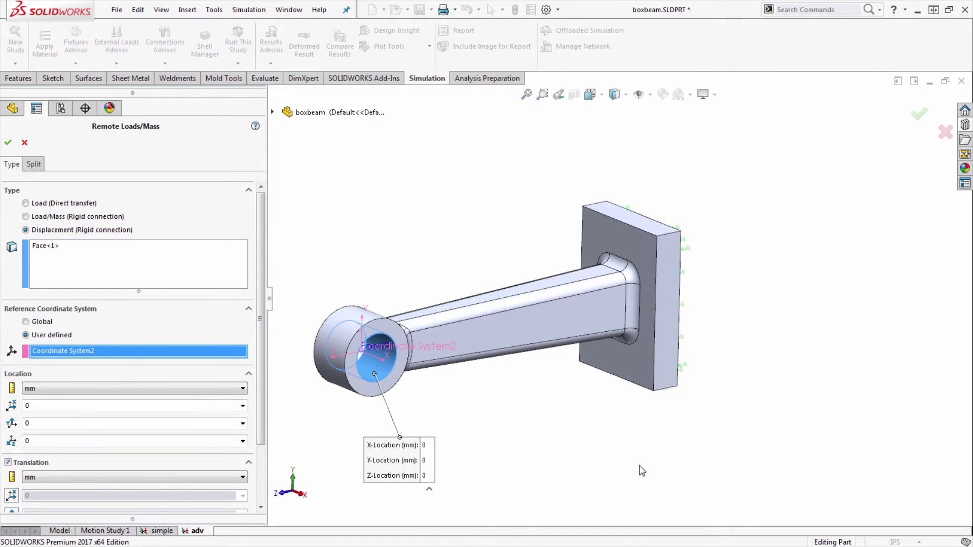
pyautogui.scroll(-3, 266, 380)
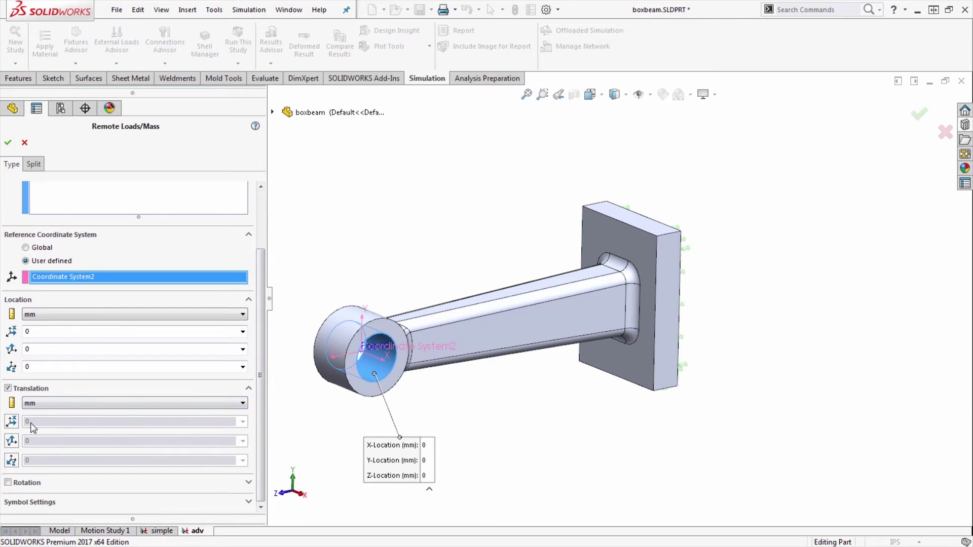
pyautogui.click(12, 441)
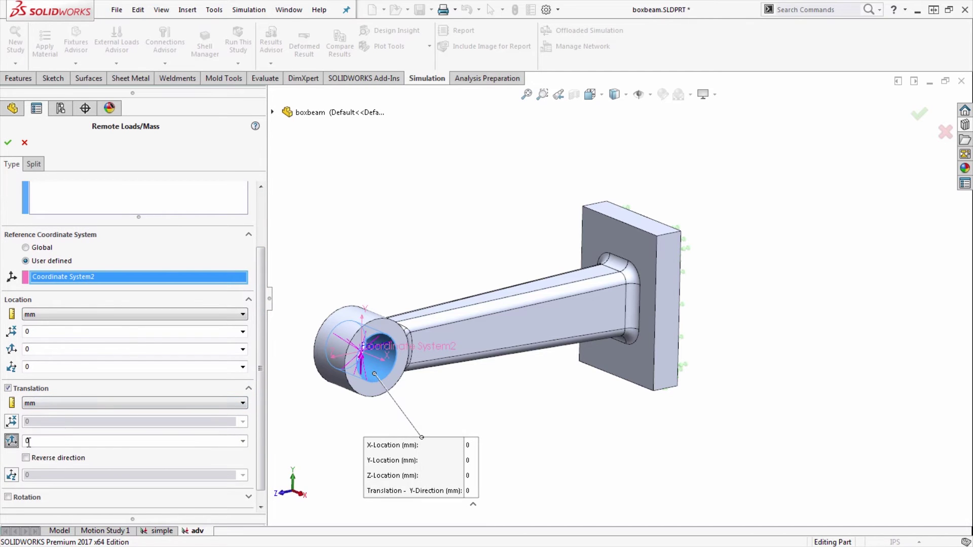
pyautogui.write('-1')
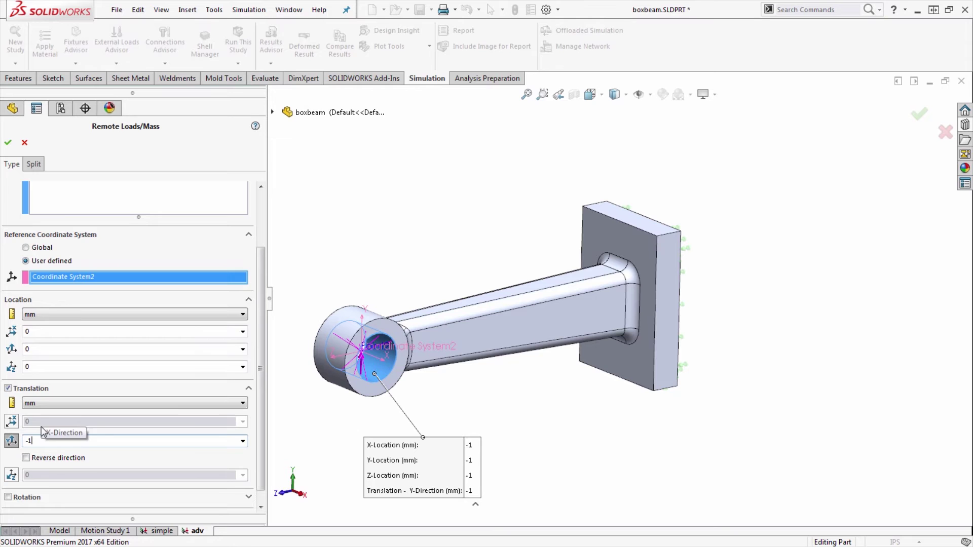
pyautogui.press('Tab')
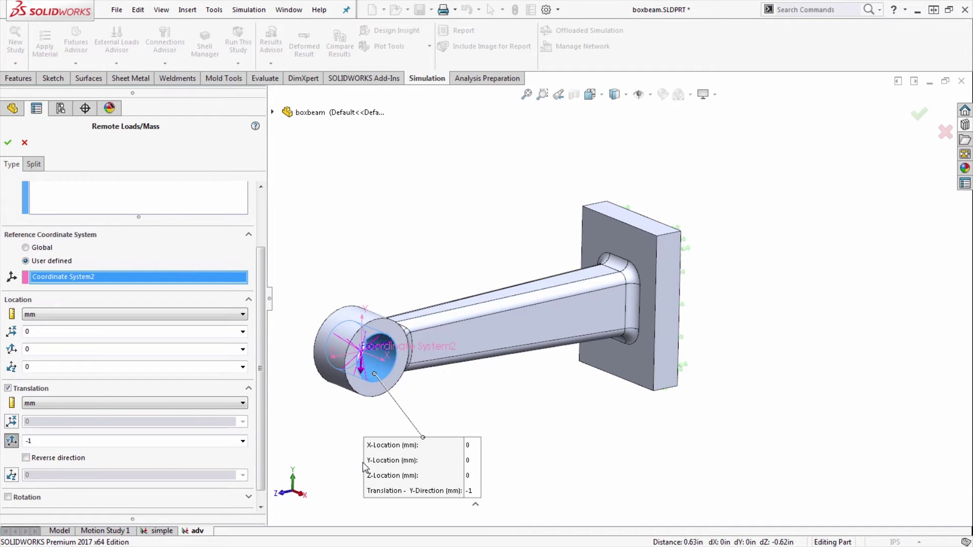
# Enable rotation for the remote displacement, set the Z rotation to 1 degree, and accept the load
pyautogui.click(33, 496)
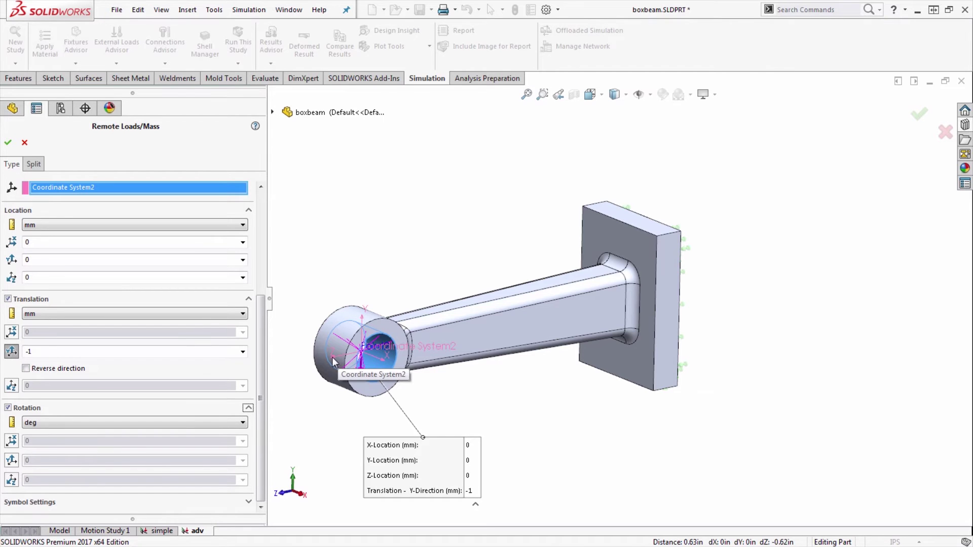
pyautogui.click(12, 479)
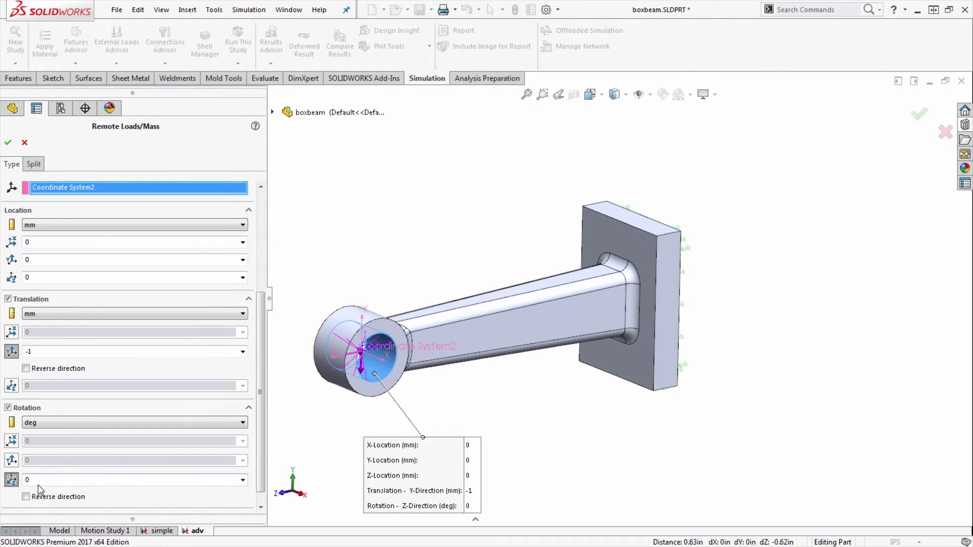
pyautogui.click(30, 479)
pyautogui.write('1')
pyautogui.click(11, 143)
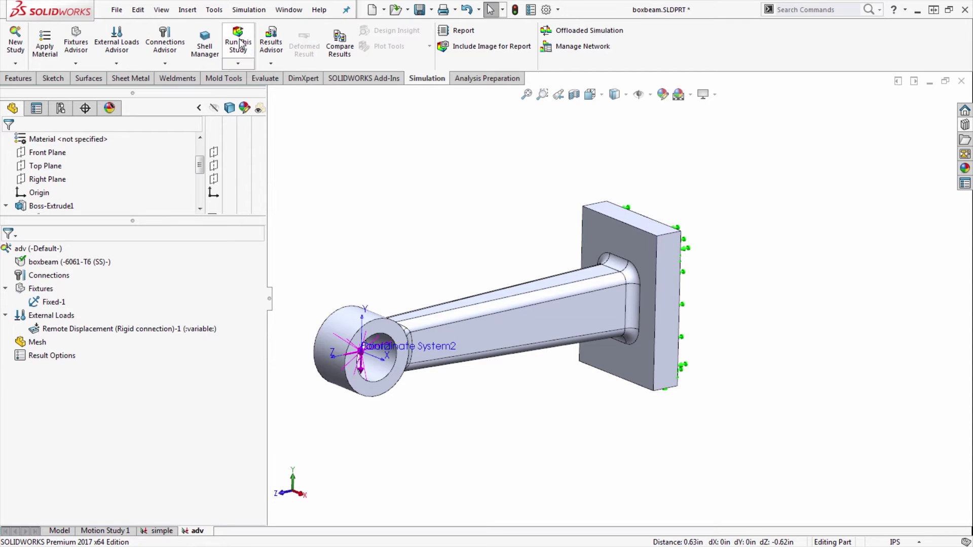
# Run the adv study and view the deformed beam's stress result
pyautogui.click(238, 43)
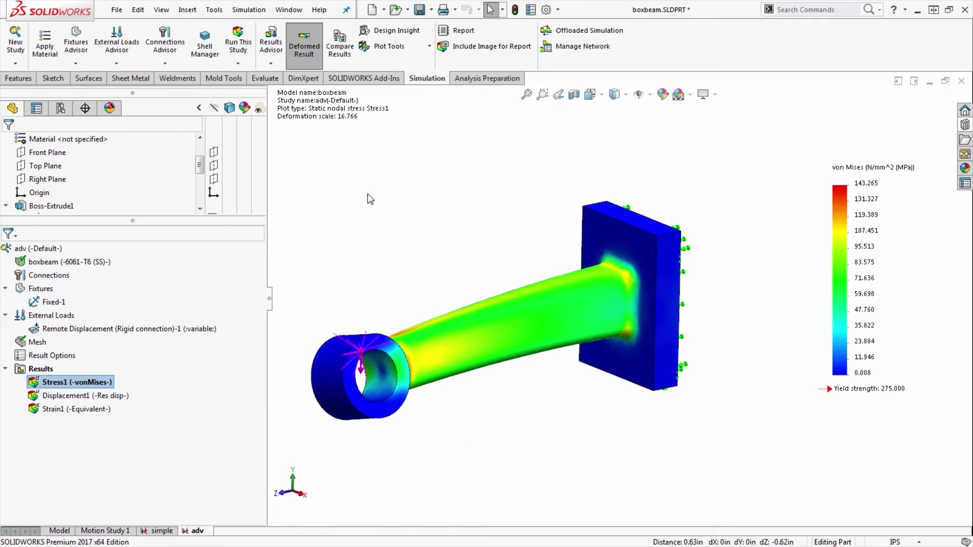
pyautogui.moveTo(529, 477); pyautogui.dragTo(582, 428, button='middle')
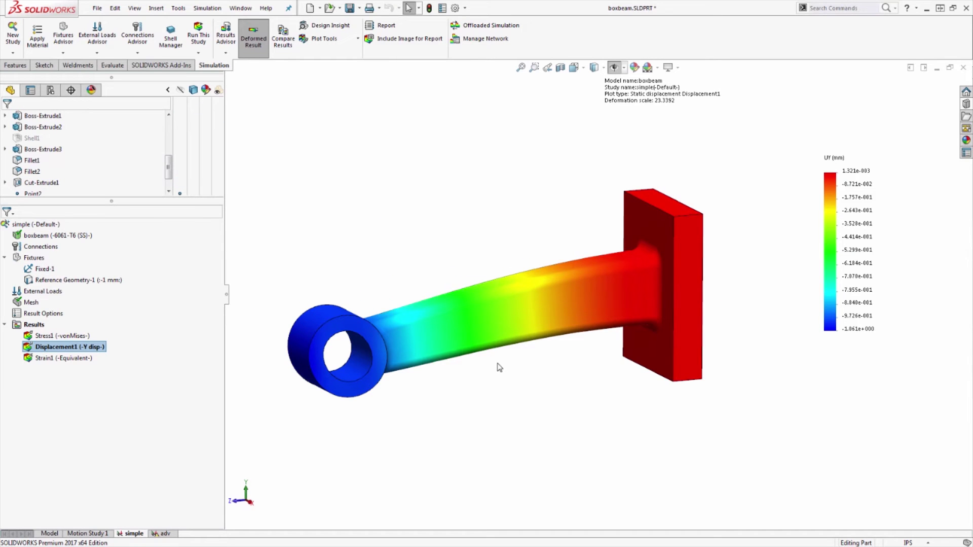
# Copy the simple study to a new static study named "with load", using the Default configuration
pyautogui.moveTo(510, 375); pyautogui.dragTo(500, 382, button='middle')
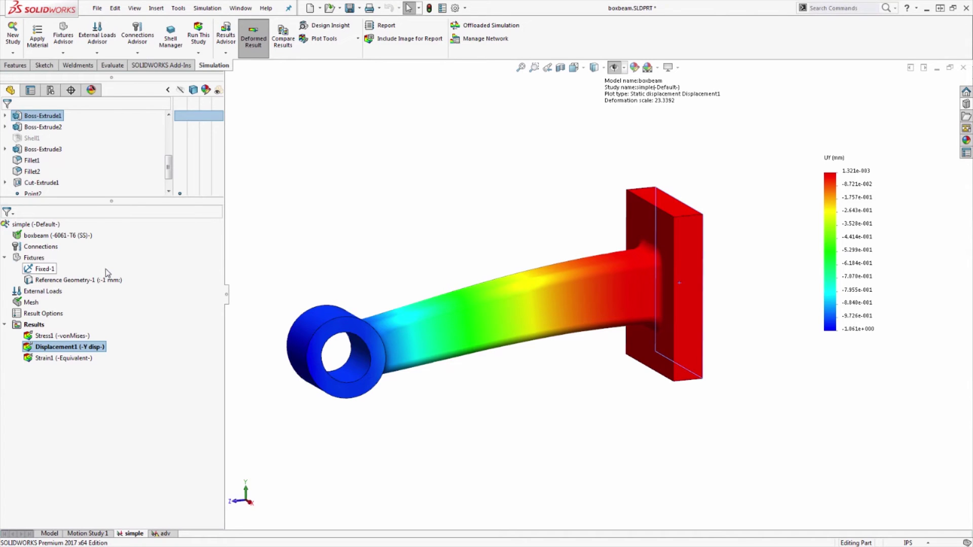
pyautogui.moveTo(96, 283)
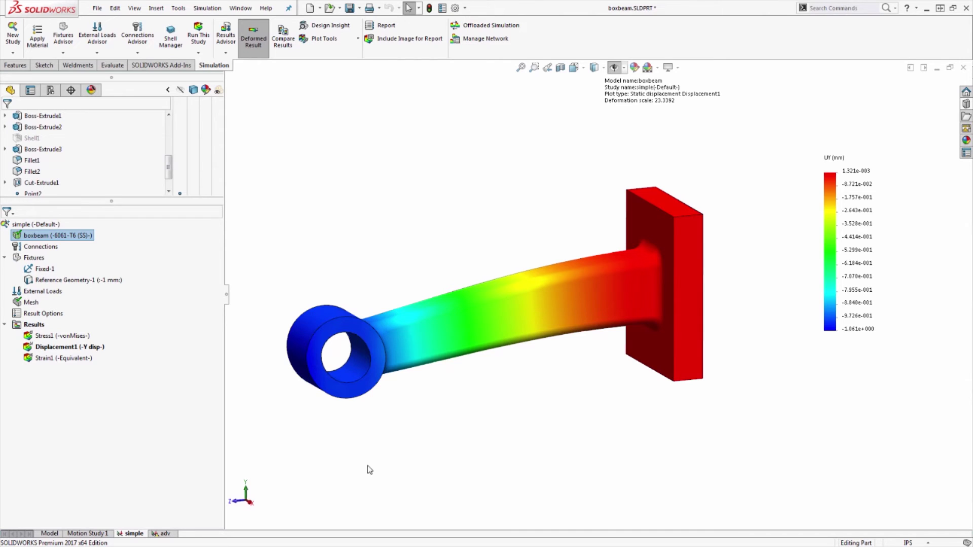
pyautogui.rightClick(135, 533)
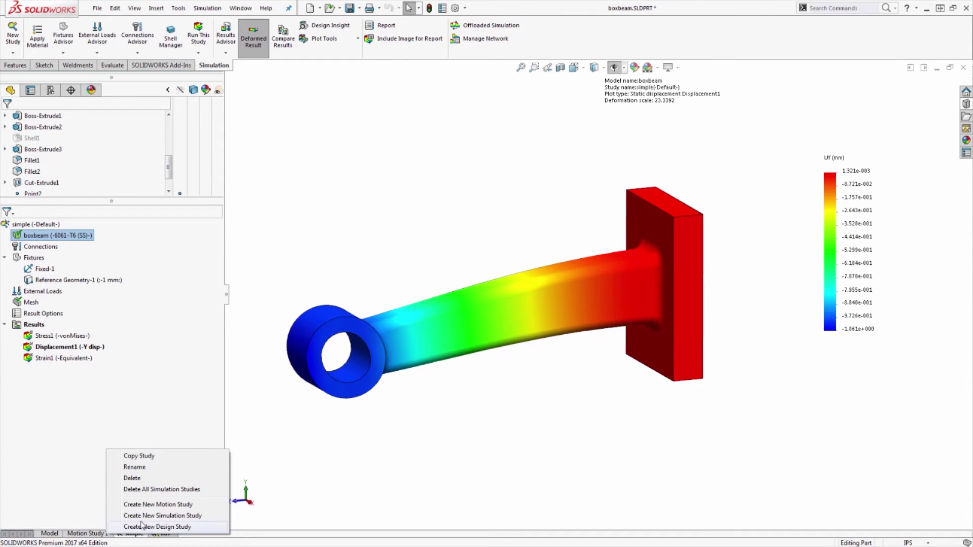
pyautogui.click(151, 457)
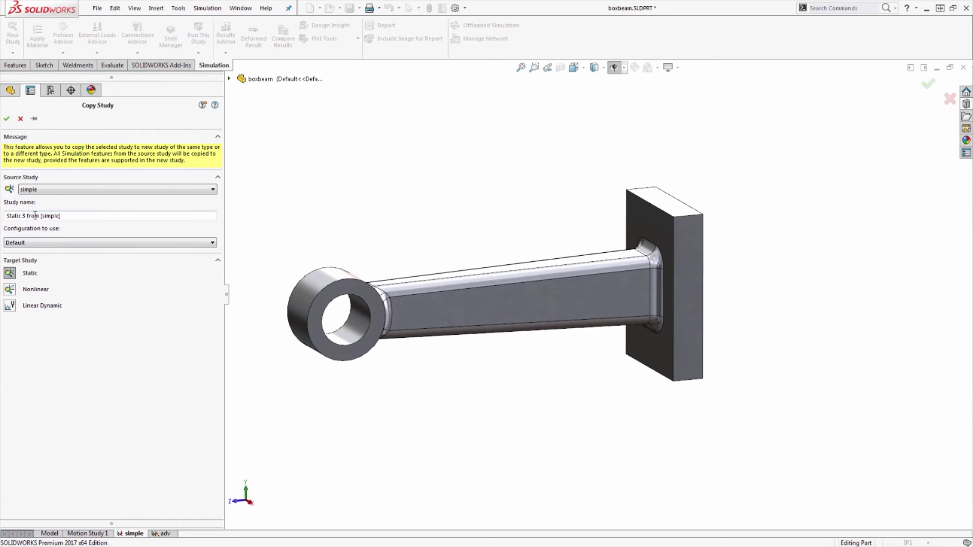
pyautogui.moveTo(61, 216); pyautogui.dragTo(4, 215)
pyautogui.write('with load')
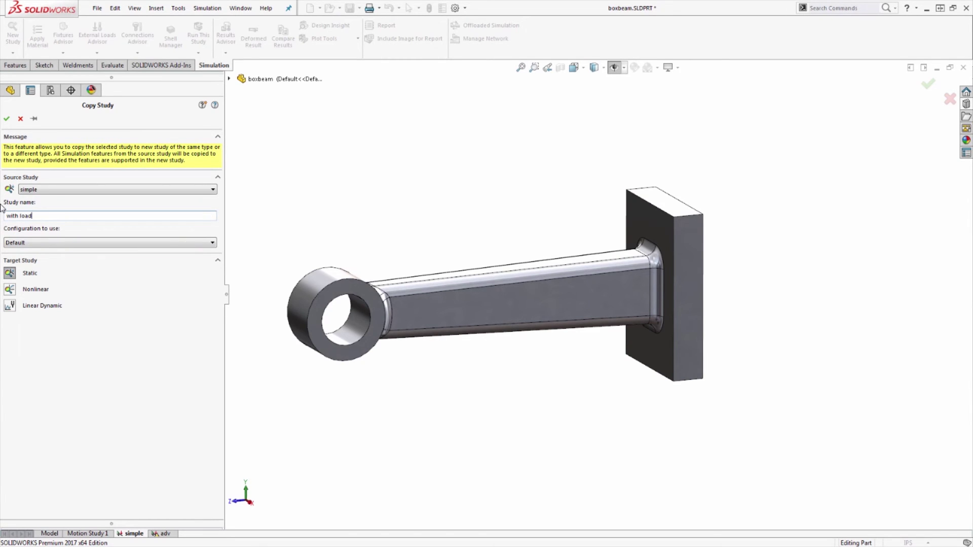
pyautogui.click(6, 118)
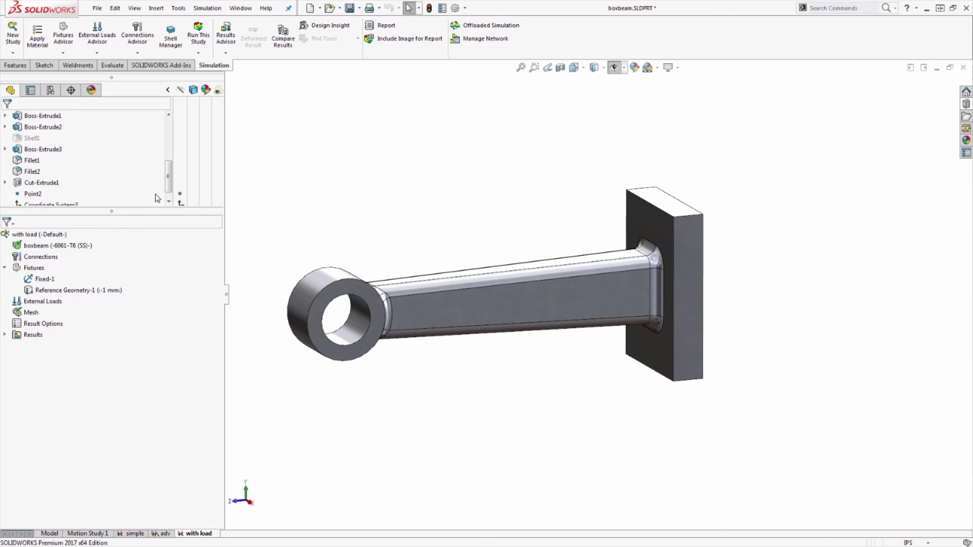
# Apply a 1000 N force normal to the beam's sloped upper face in the "with load" study
pyautogui.click(94, 295)
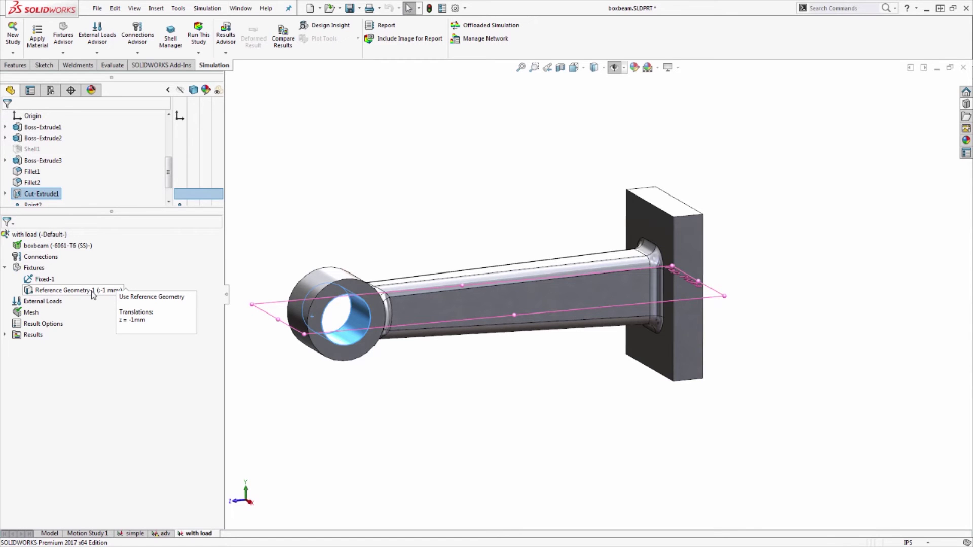
pyautogui.rightClick(43, 300)
pyautogui.click(100, 67)
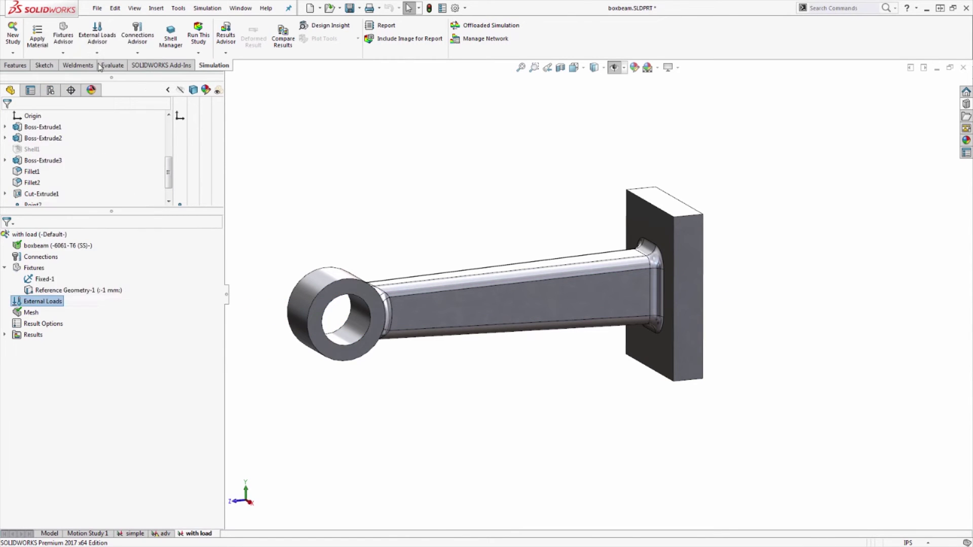
pyautogui.click(440, 281)
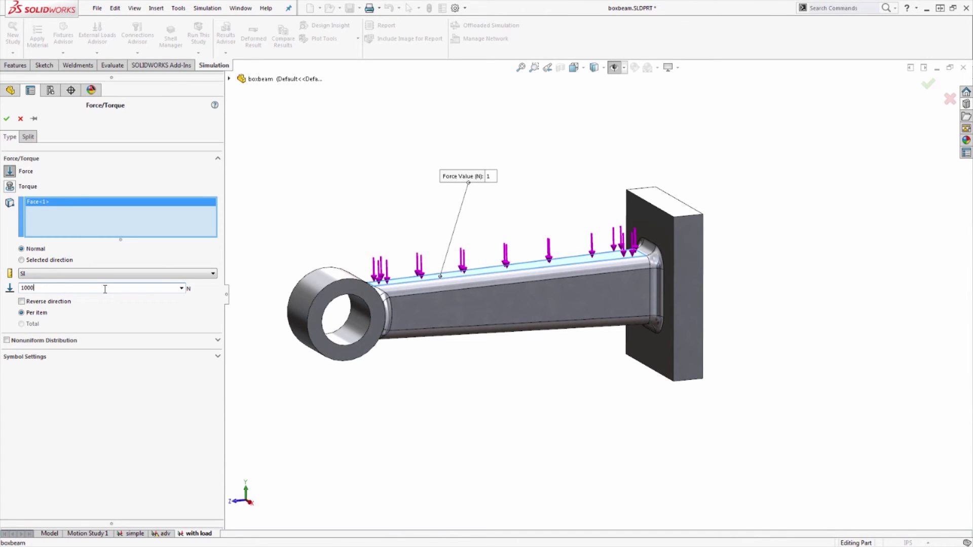
pyautogui.click(7, 118)
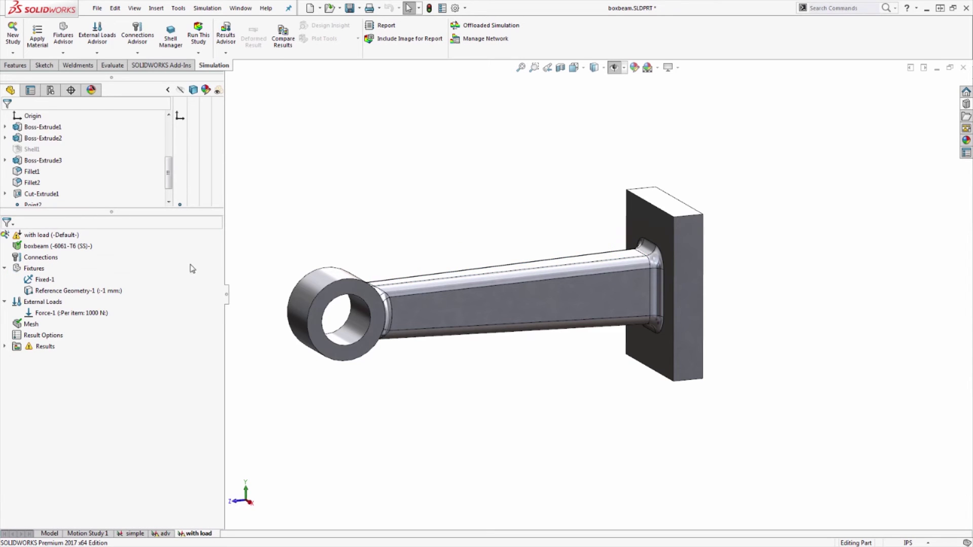
# Run the "with load" study and display its Y displacement plot
pyautogui.click(103, 314)
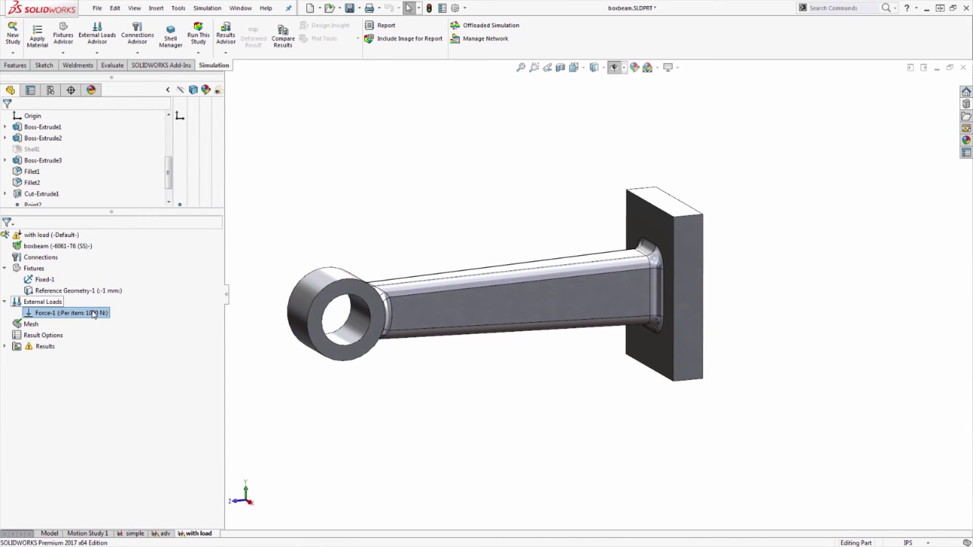
pyautogui.click(198, 35)
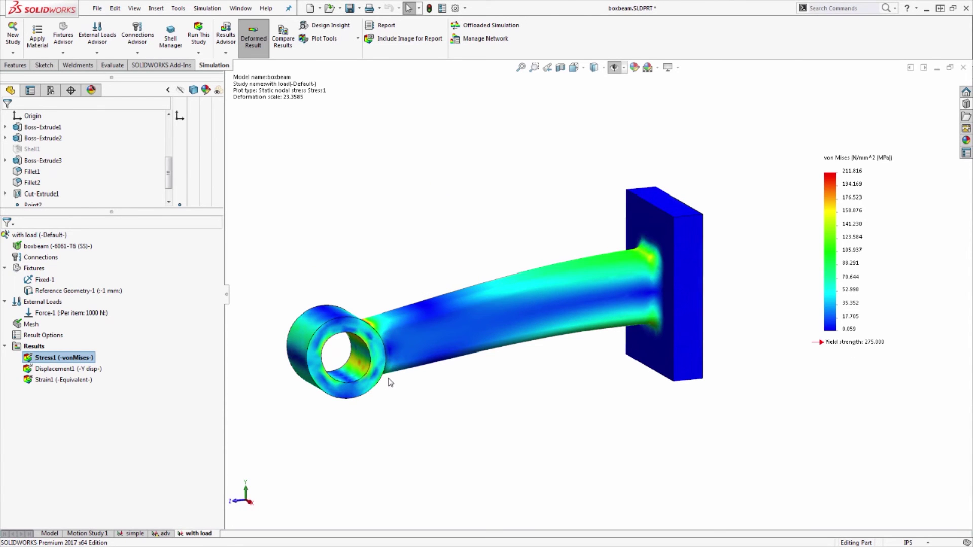
pyautogui.doubleClick(69, 369)
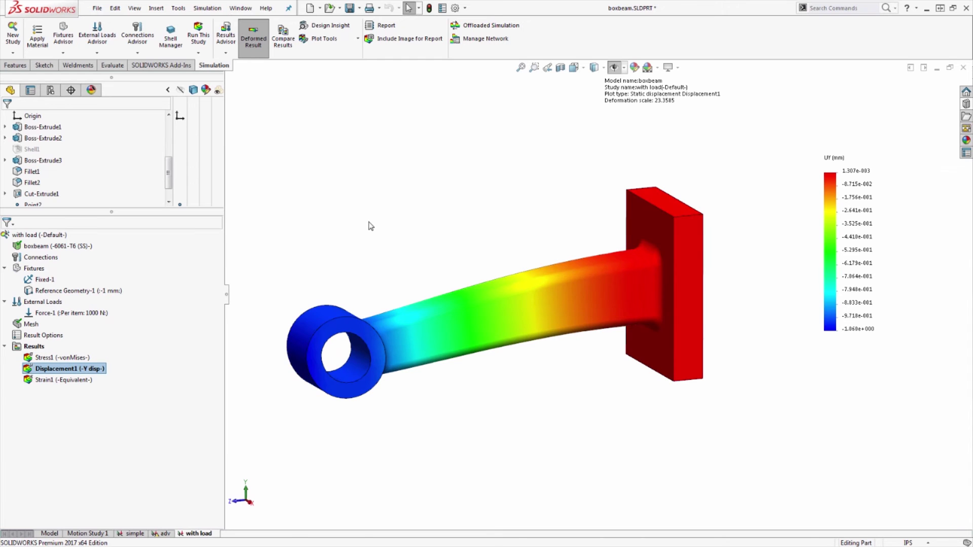
# Probe the Y displacement on the inner cylindrical face of the beam's end hole, using selected entities
pyautogui.click(335, 39)
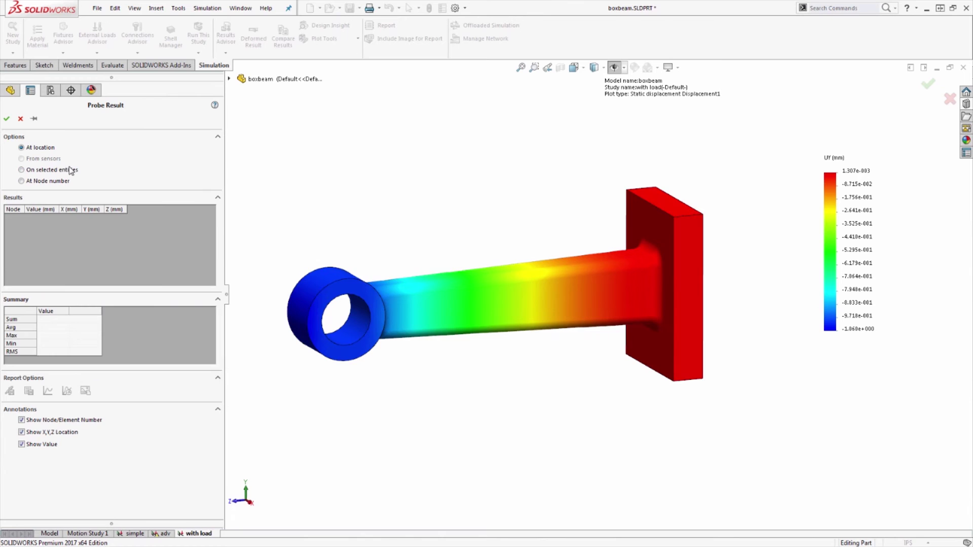
pyautogui.click(71, 171)
pyautogui.click(314, 329)
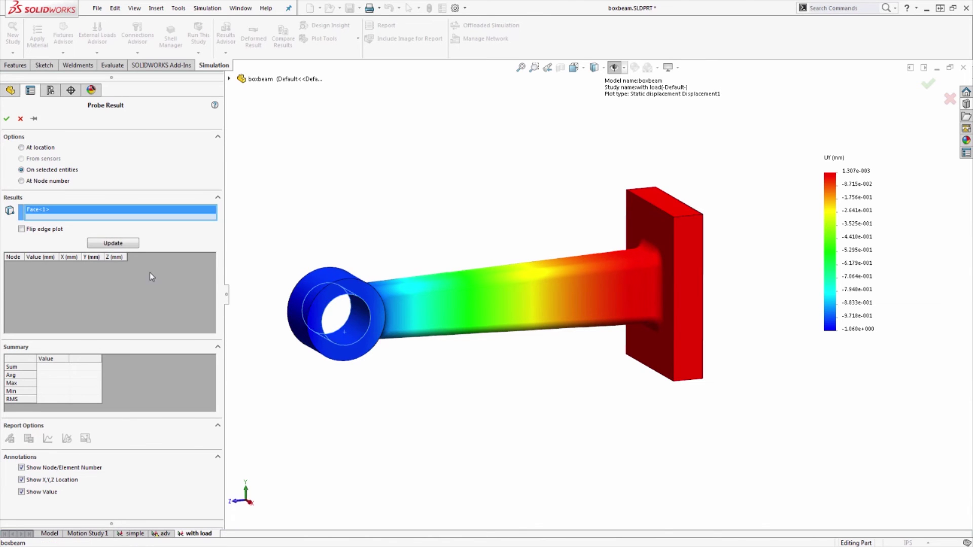
pyautogui.click(113, 243)
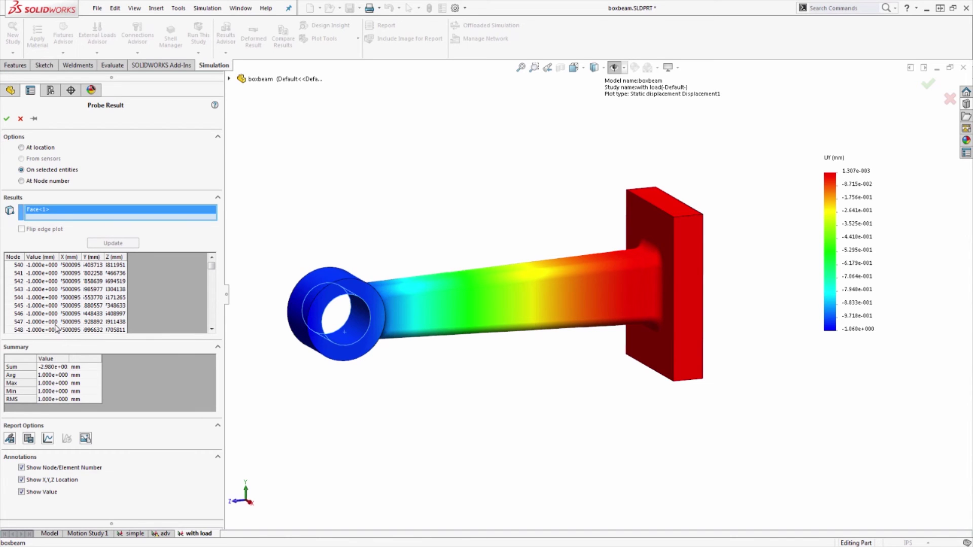
pyautogui.click(21, 119)
# Set the force on the beam's upper face to 100000 N and rerun the study
pyautogui.rightClick(58, 313)
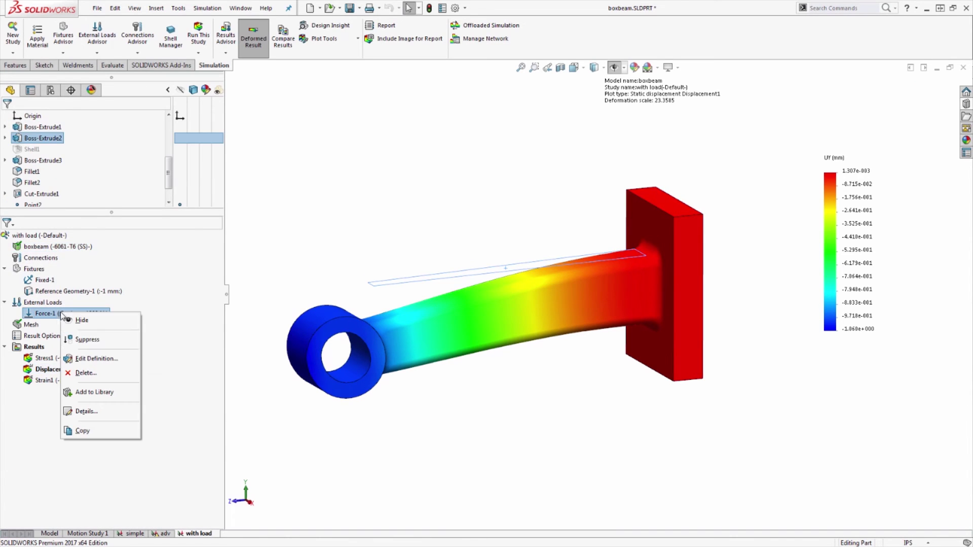
pyautogui.click(93, 359)
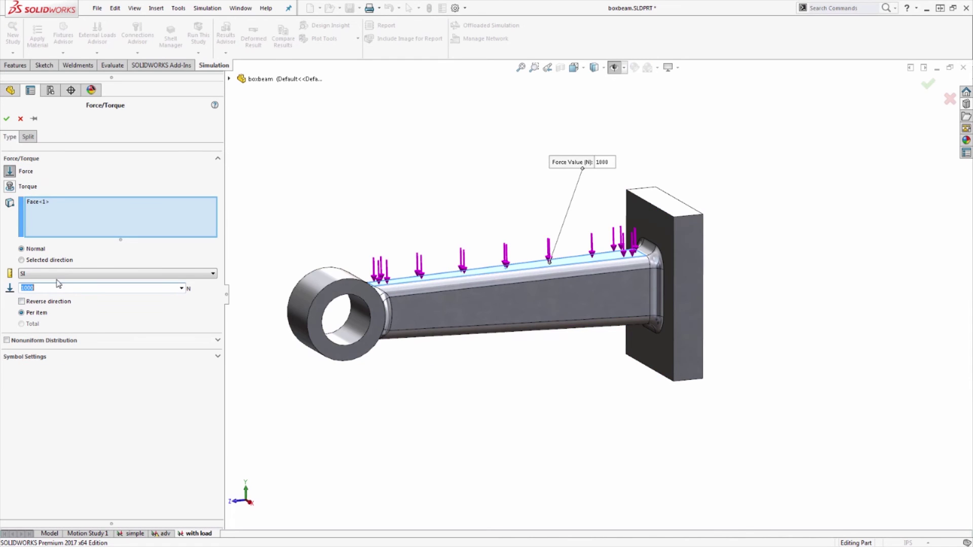
pyautogui.click(59, 288)
pyautogui.click(6, 119)
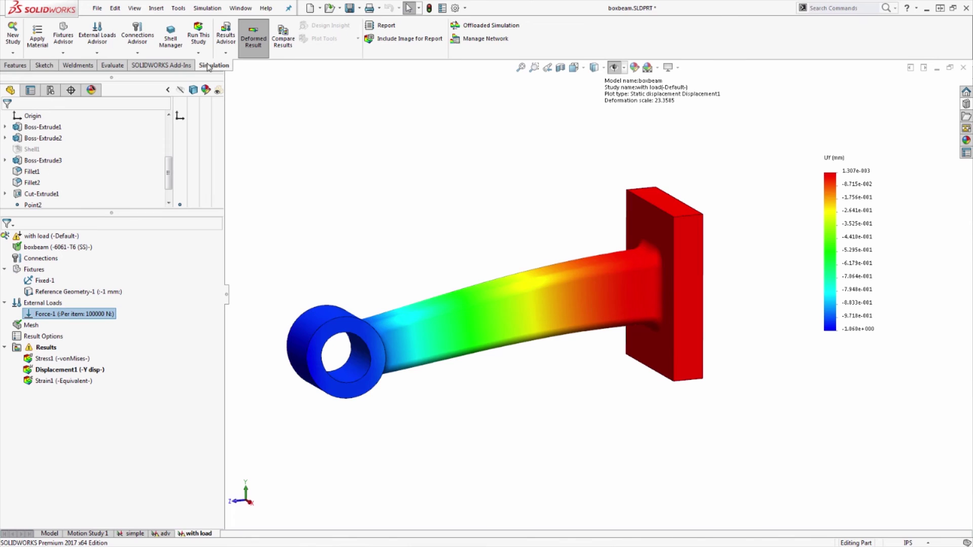
pyautogui.click(198, 36)
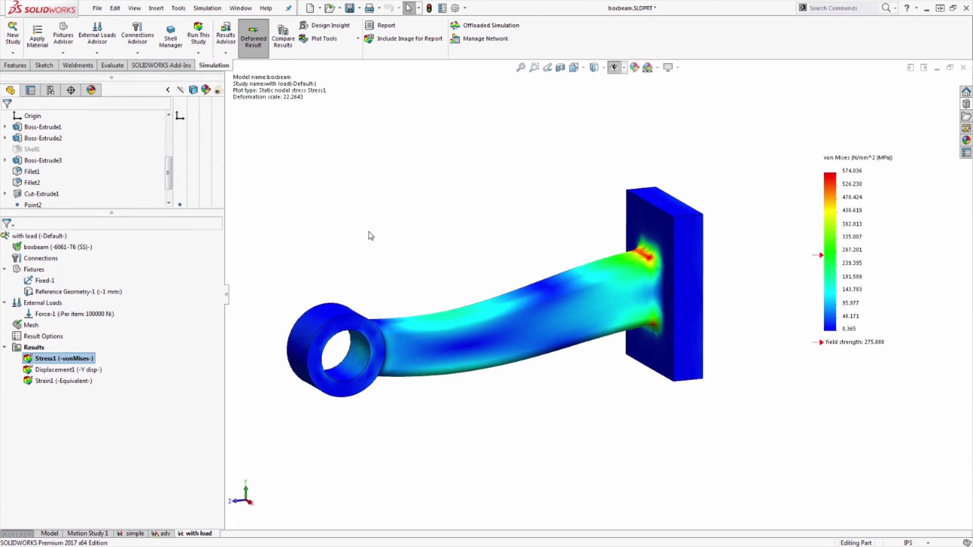
# Display the Y displacement plot for the 100000 N load and probe it on the end hole's inner face
pyautogui.doubleClick(63, 370)
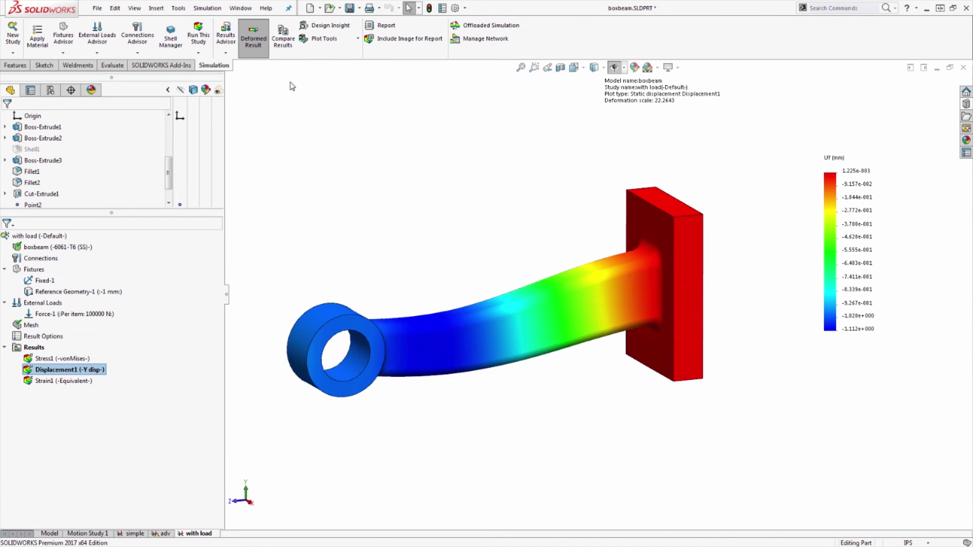
pyautogui.click(324, 39)
pyautogui.click(329, 82)
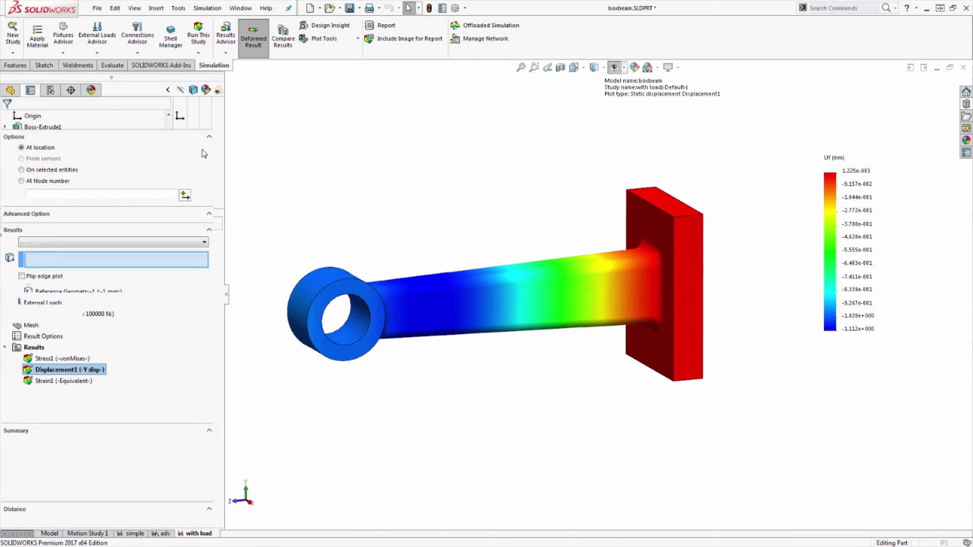
pyautogui.click(62, 170)
pyautogui.click(349, 327)
pyautogui.click(113, 243)
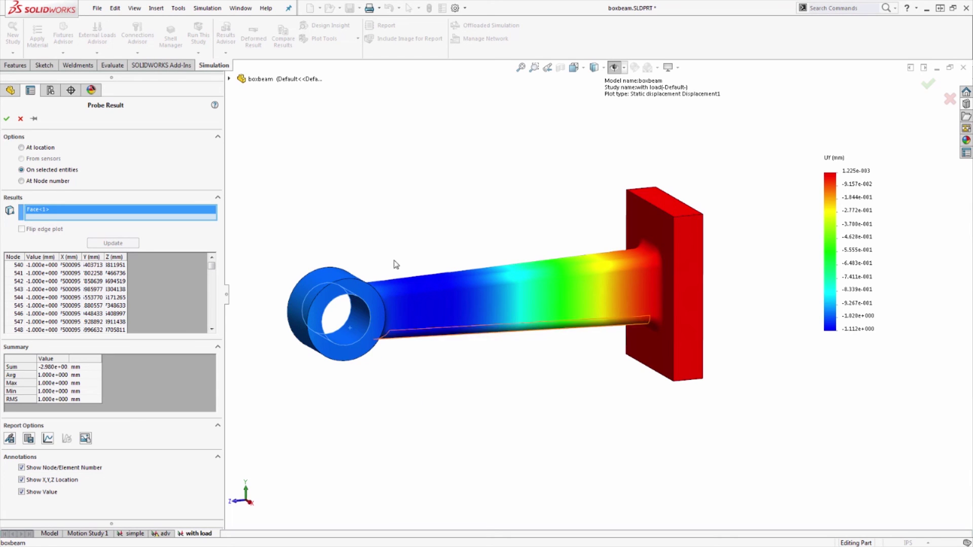
pyautogui.click(21, 119)
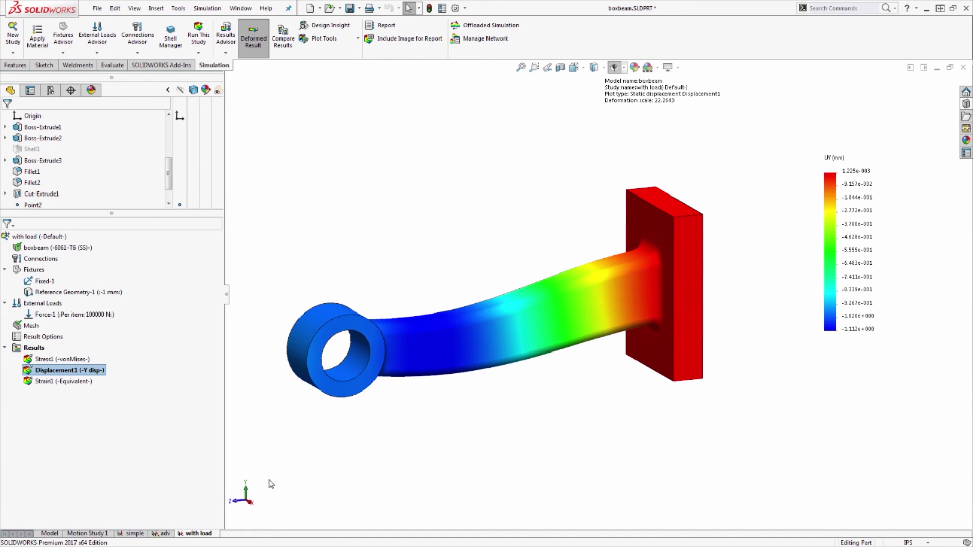
# Switch to the adv study and inspect the details of its remote displacement load
pyautogui.click(165, 534)
pyautogui.moveTo(80, 292)
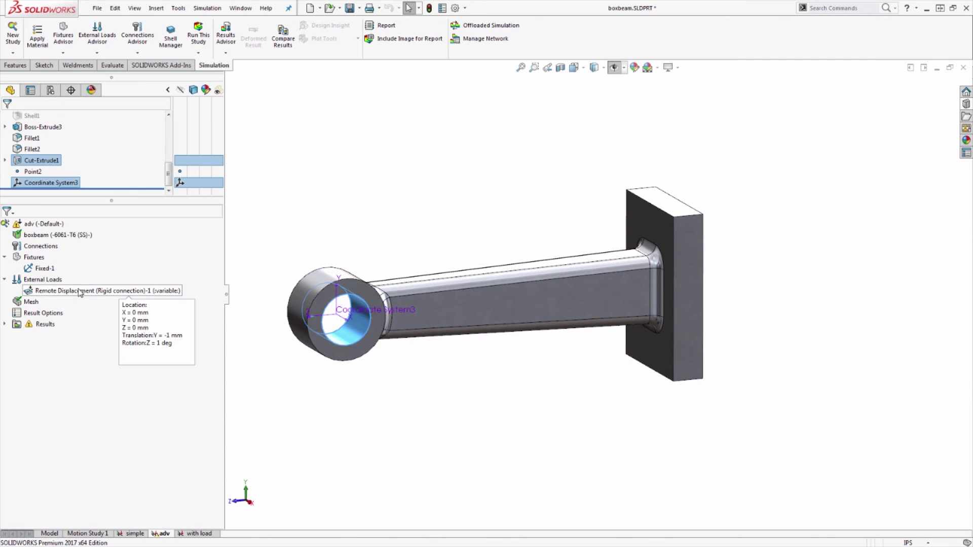